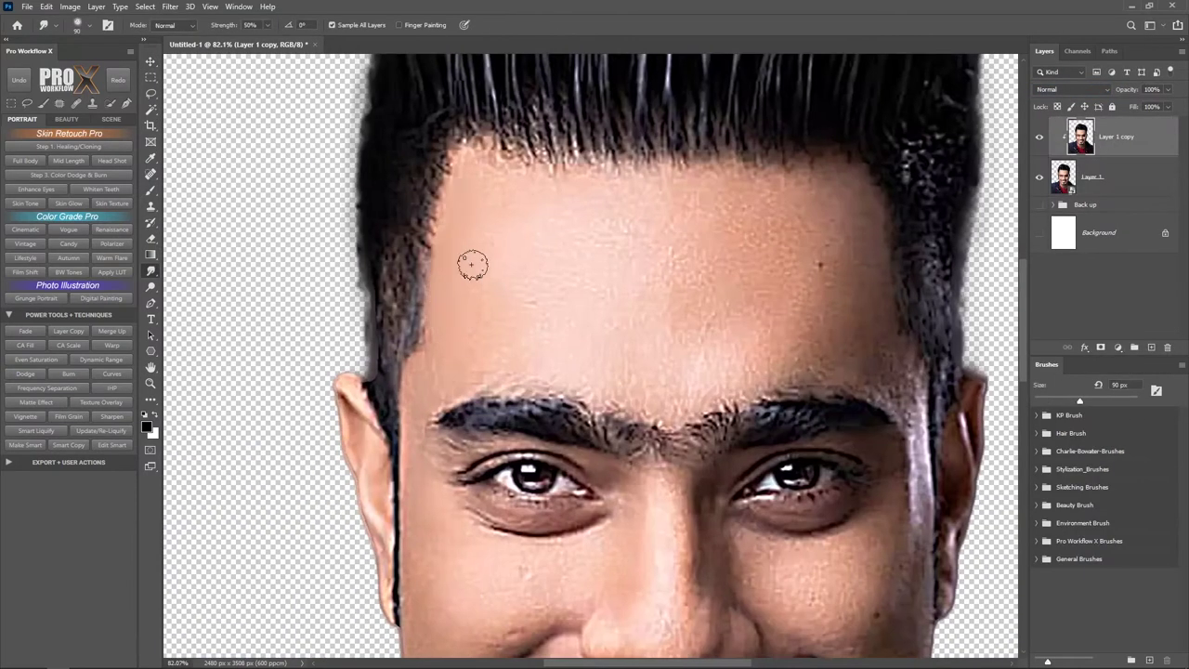
Smudge the forehead skin smooth, then the right cheek and jaw with a smaller brush.
{"action": "mouse_move", "coordinate": [470, 265]}
{"action": "left_mouse_down"}
{"action": "mouse_move", "coordinate": [600, 191]}
{"action": "mouse_move", "coordinate": [696, 379]}
{"action": "left_mouse_up"}
{"action": "left_click_drag", "start_coordinate": [812, 337], "coordinate": [812, 264]}
{"action": "left_click_drag", "start_coordinate": [756, 175], "coordinate": [692, 334]}
{"action": "mouse_move", "coordinate": [754, 552]}
{"action": "left_mouse_down"}
{"action": "mouse_move", "coordinate": [753, 413]}
{"action": "mouse_move", "coordinate": [738, 340]}
{"action": "mouse_move", "coordinate": [631, 511]}
{"action": "left_mouse_up"}
{"action": "key", "text": "bracketleft"}
{"action": "mouse_move", "coordinate": [664, 427]}
{"action": "left_mouse_down"}
{"action": "mouse_move", "coordinate": [613, 558]}
{"action": "mouse_move", "coordinate": [667, 399]}
{"action": "mouse_move", "coordinate": [418, 538]}
{"action": "mouse_move", "coordinate": [390, 418]}
{"action": "mouse_move", "coordinate": [279, 335]}
{"action": "mouse_move", "coordinate": [491, 376]}
{"action": "left_mouse_up"}
Smudge the cheeks and nose with a larger brush, rotating the canvas view to follow the face.
{"action": "key", "text": "bracketright"}
{"action": "scroll", "coordinate": [299, 108], "scroll_direction": "up", "scroll_amount": 3}
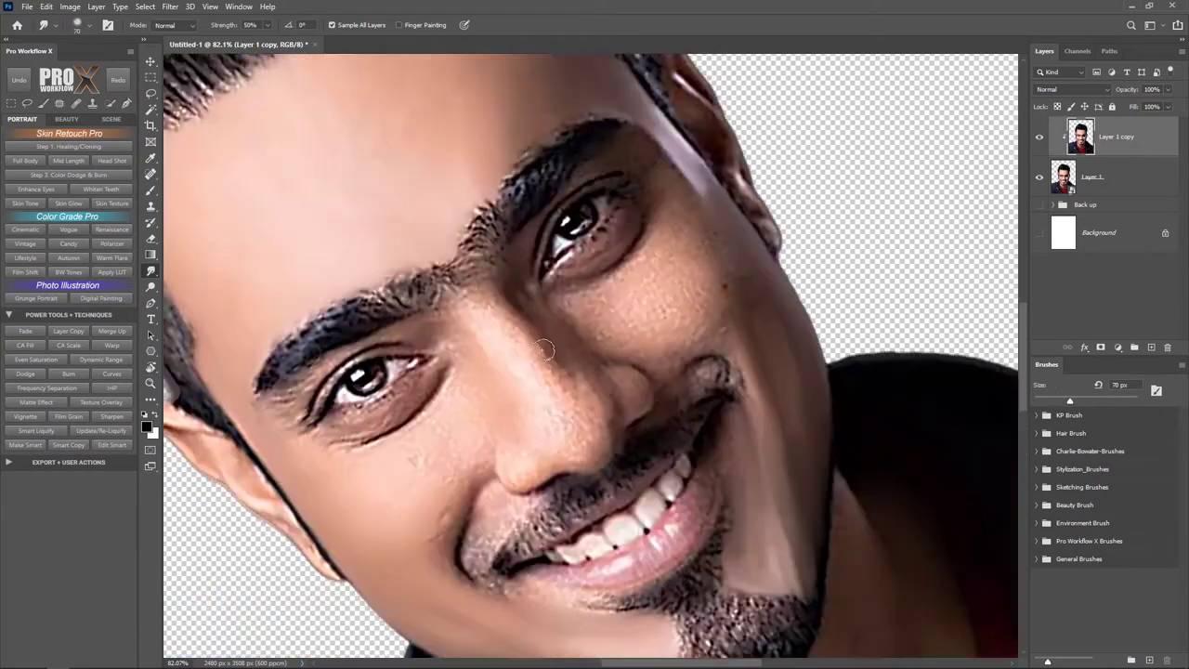
{"action": "key", "text": "bracketleft"}
{"action": "key", "text": "bracketleft"}
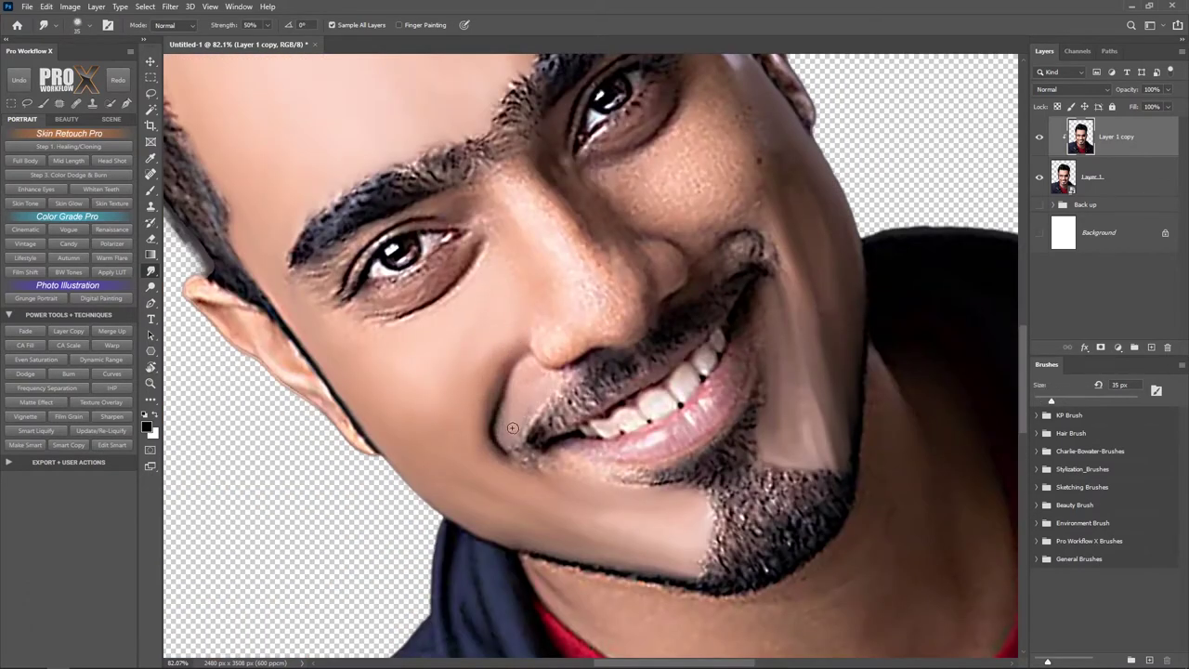
{"action": "mouse_move", "coordinate": [557, 464]}
{"action": "left_mouse_down"}
{"action": "mouse_move", "coordinate": [618, 180]}
{"action": "mouse_move", "coordinate": [658, 273]}
{"action": "mouse_move", "coordinate": [617, 233]}
{"action": "mouse_move", "coordinate": [619, 251]}
{"action": "mouse_move", "coordinate": [645, 270]}
{"action": "left_mouse_up"}
{"action": "key", "text": "bracketright"}
{"action": "key", "text": "bracketright"}
{"action": "key", "text": "bracketright"}
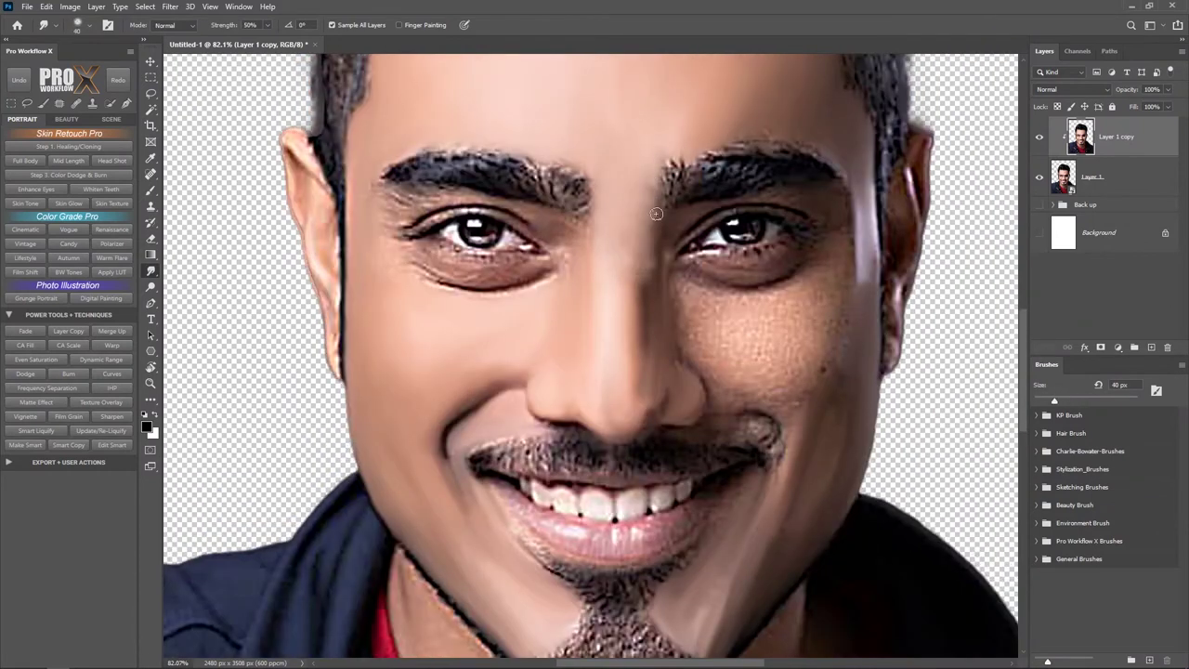
{"action": "mouse_move", "coordinate": [635, 393]}
{"action": "left_mouse_down"}
{"action": "mouse_move", "coordinate": [558, 232]}
{"action": "mouse_move", "coordinate": [557, 292]}
{"action": "mouse_move", "coordinate": [264, 243]}
{"action": "mouse_move", "coordinate": [306, 214]}
{"action": "left_mouse_up"}
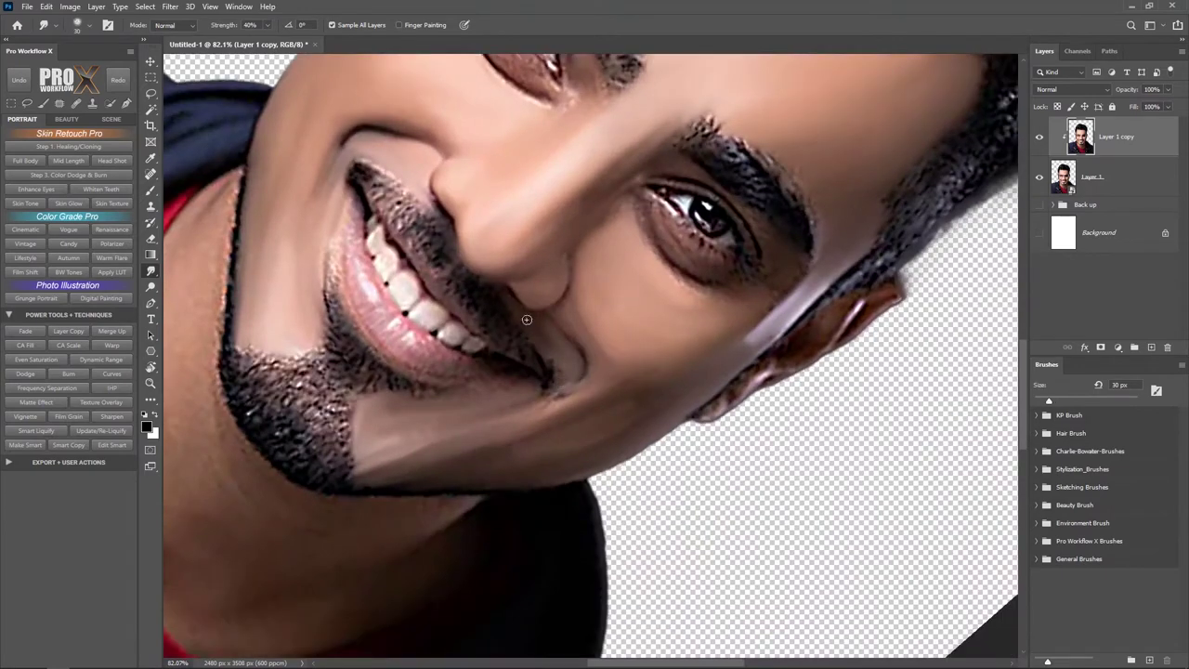
{"action": "left_click_drag", "start_coordinate": [557, 353], "coordinate": [572, 299]}
Smudge the eye and under-eye areas smooth using a small, fine-detail brush.
{"action": "key", "text": "bracketleft"}
{"action": "key", "text": "bracketleft"}
{"action": "key", "text": "bracketleft"}
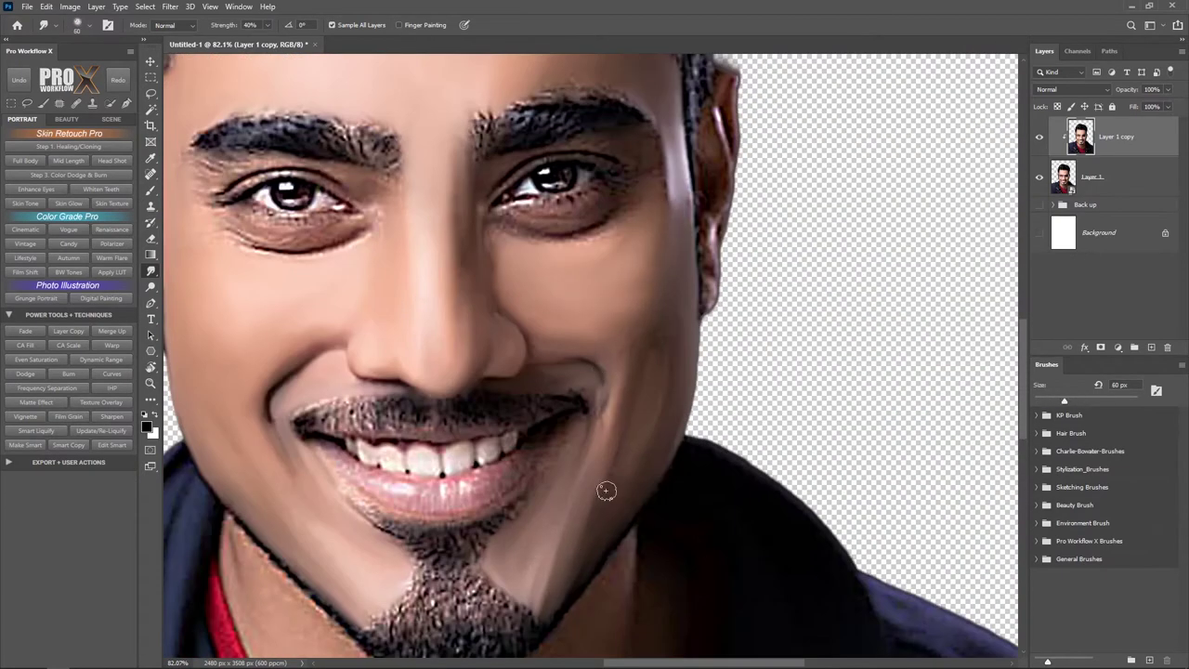
{"action": "scroll", "coordinate": [606, 489], "scroll_direction": "down", "scroll_amount": 2}
{"action": "key", "text": "bracketleft"}
{"action": "key", "text": "bracketleft"}
{"action": "key", "text": "bracketleft"}
{"action": "scroll", "coordinate": [424, 297], "scroll_direction": "up", "scroll_amount": 1}
{"action": "scroll", "coordinate": [483, 313], "scroll_direction": "up", "scroll_amount": 2}
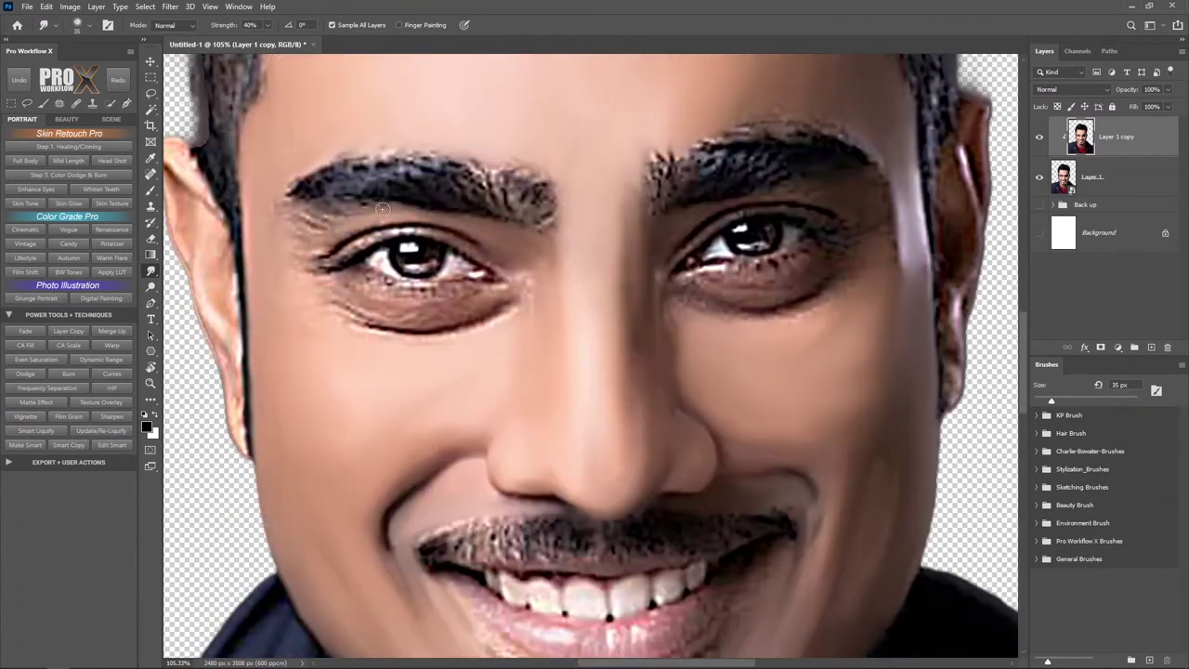
{"action": "left_click_drag", "start_coordinate": [381, 209], "coordinate": [428, 357]}
{"action": "key", "text": "bracketleft"}
{"action": "key", "text": "bracketleft"}
{"action": "key", "text": "bracketleft"}
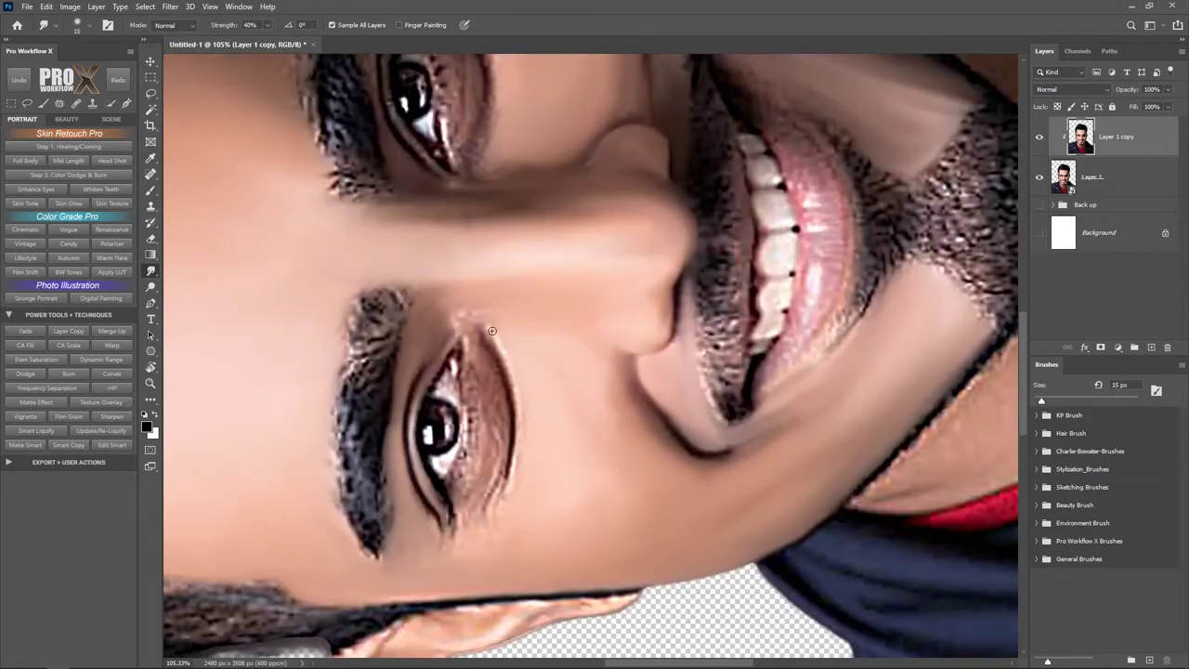
{"action": "left_click_drag", "start_coordinate": [491, 330], "coordinate": [586, 326]}
{"action": "key", "text": "bracketright"}
{"action": "key", "text": "bracketright"}
{"action": "key", "text": "bracketright"}
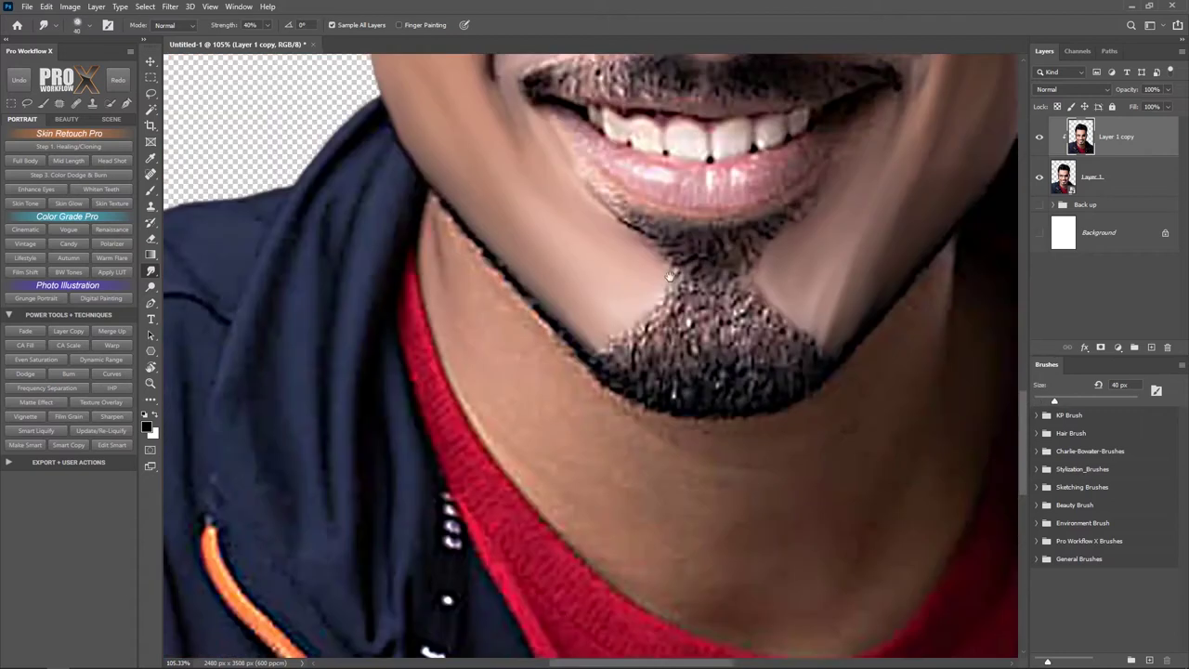
Smudge the chin, jawline and neck smooth, resizing the brush for each area.
{"action": "left_click_drag", "start_coordinate": [527, 421], "coordinate": [546, 416]}
{"action": "key", "text": "bracketright"}
{"action": "key", "text": "bracketright"}
{"action": "key", "text": "bracketright"}
{"action": "key", "text": "bracketleft"}
{"action": "key", "text": "bracketleft"}
{"action": "key", "text": "bracketleft"}
{"action": "scroll", "coordinate": [603, 390], "scroll_direction": "right", "scroll_amount": 5}
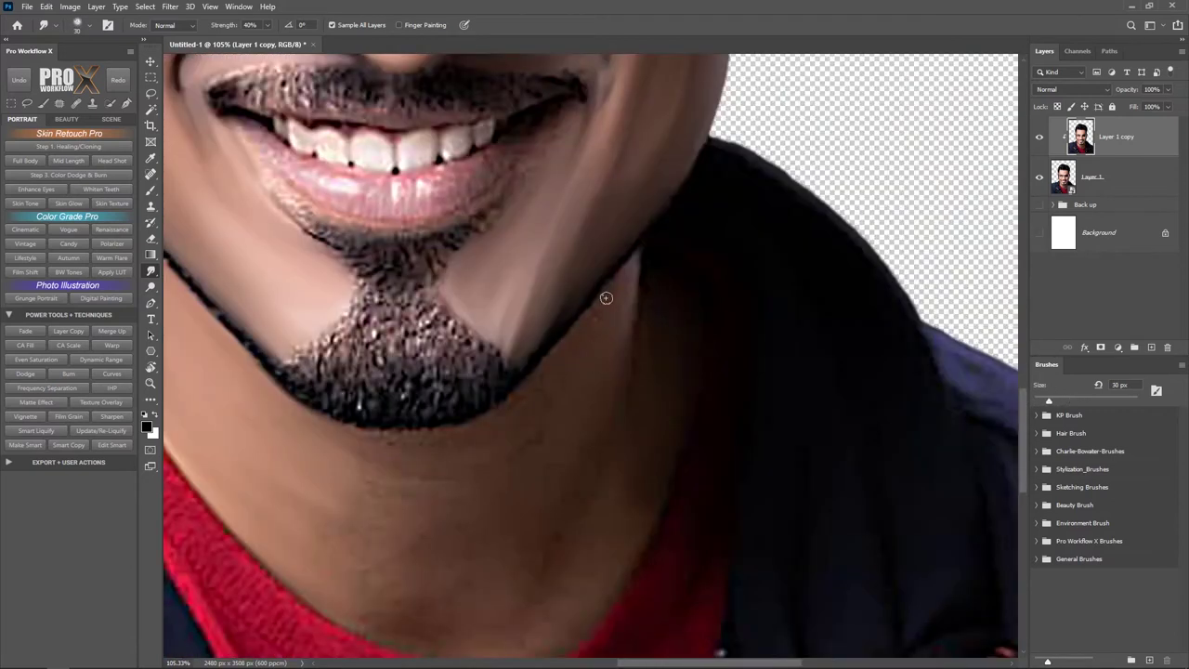
{"action": "mouse_move", "coordinate": [574, 500]}
{"action": "left_mouse_down"}
{"action": "mouse_move", "coordinate": [573, 295]}
{"action": "mouse_move", "coordinate": [621, 554]}
{"action": "left_mouse_up"}
{"action": "key", "text": "bracketright"}
{"action": "key", "text": "bracketright"}
{"action": "key", "text": "bracketright"}
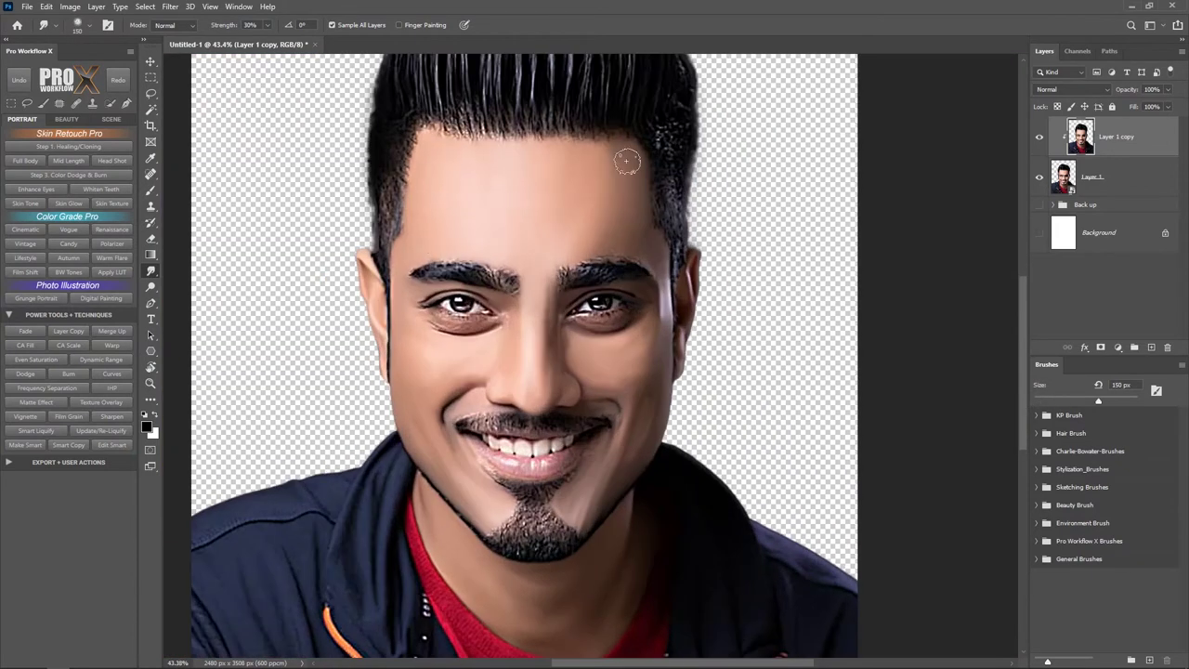
Blend the lower lip edge, the red spot under the eye and the lower eyelid smooth.
{"action": "key", "text": "bracketleft"}
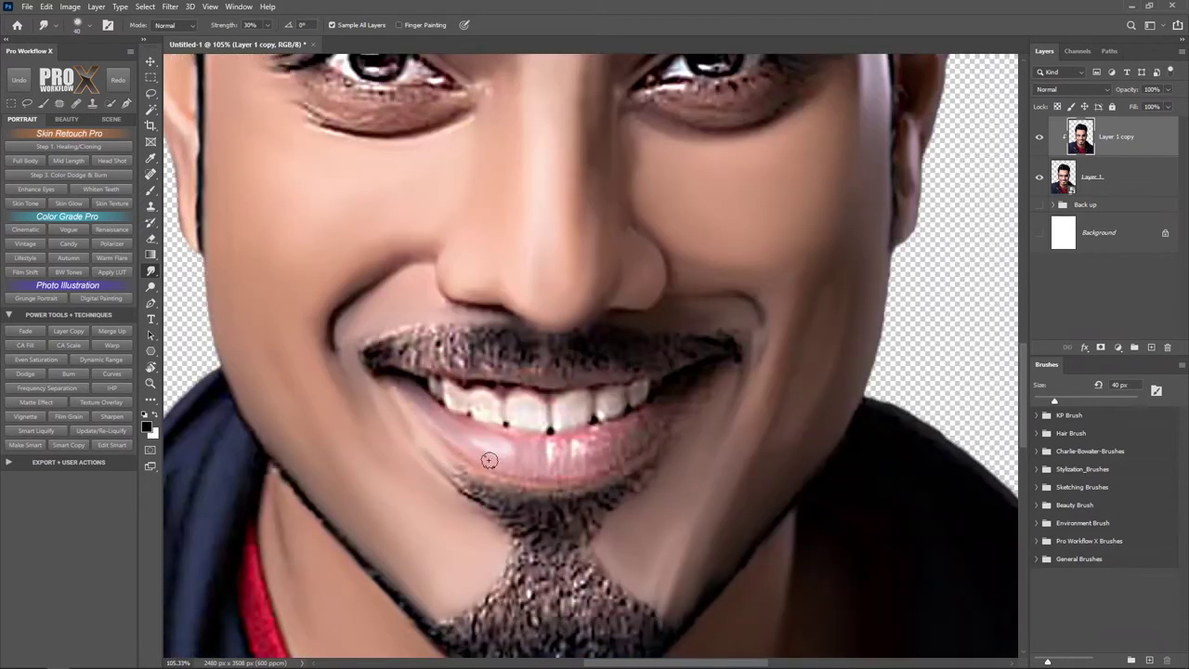
{"action": "left_click_drag", "start_coordinate": [439, 448], "coordinate": [602, 433]}
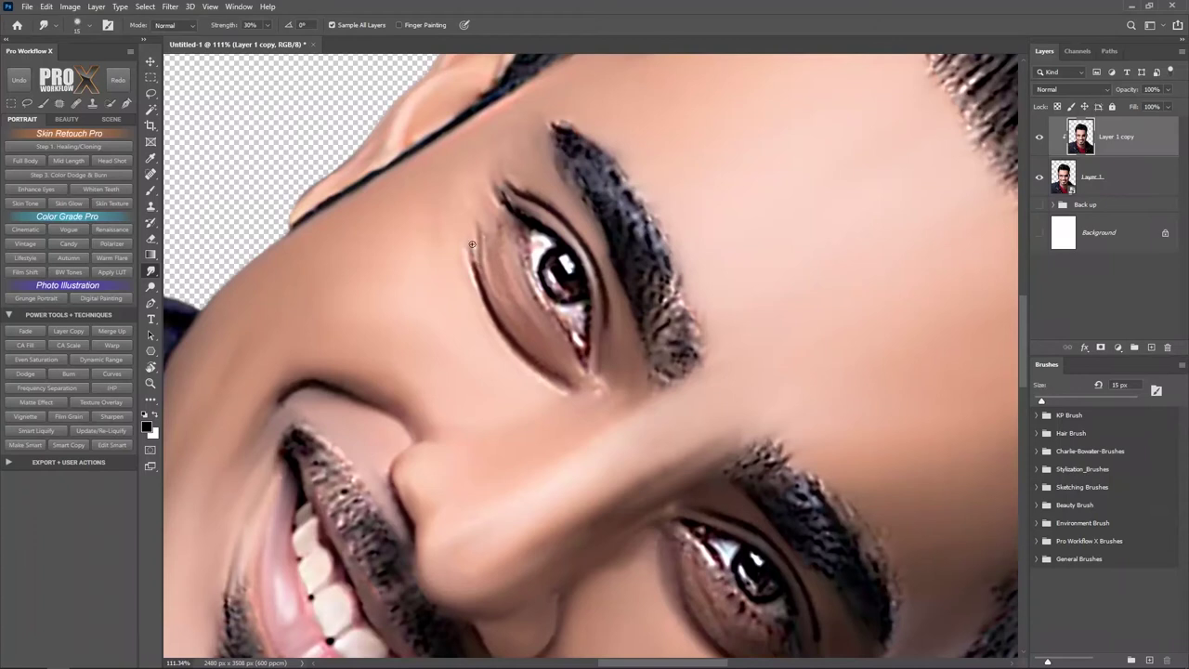
{"action": "left_click_drag", "start_coordinate": [581, 349], "coordinate": [537, 264]}
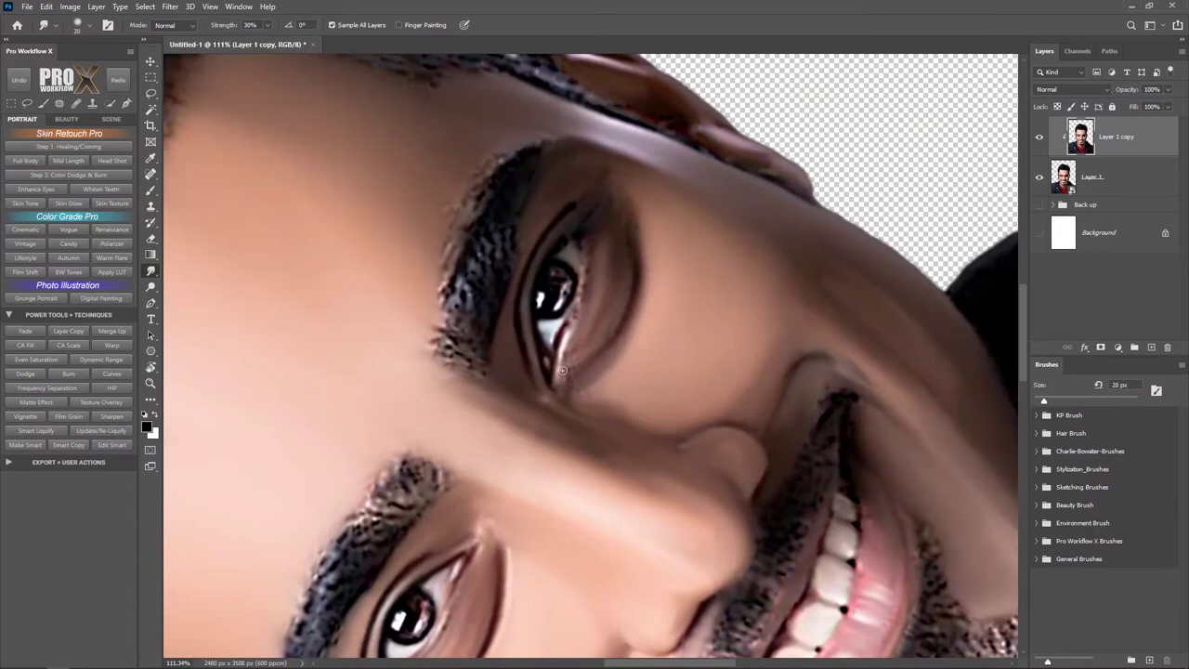
{"action": "left_click_drag", "start_coordinate": [562, 370], "coordinate": [576, 293]}
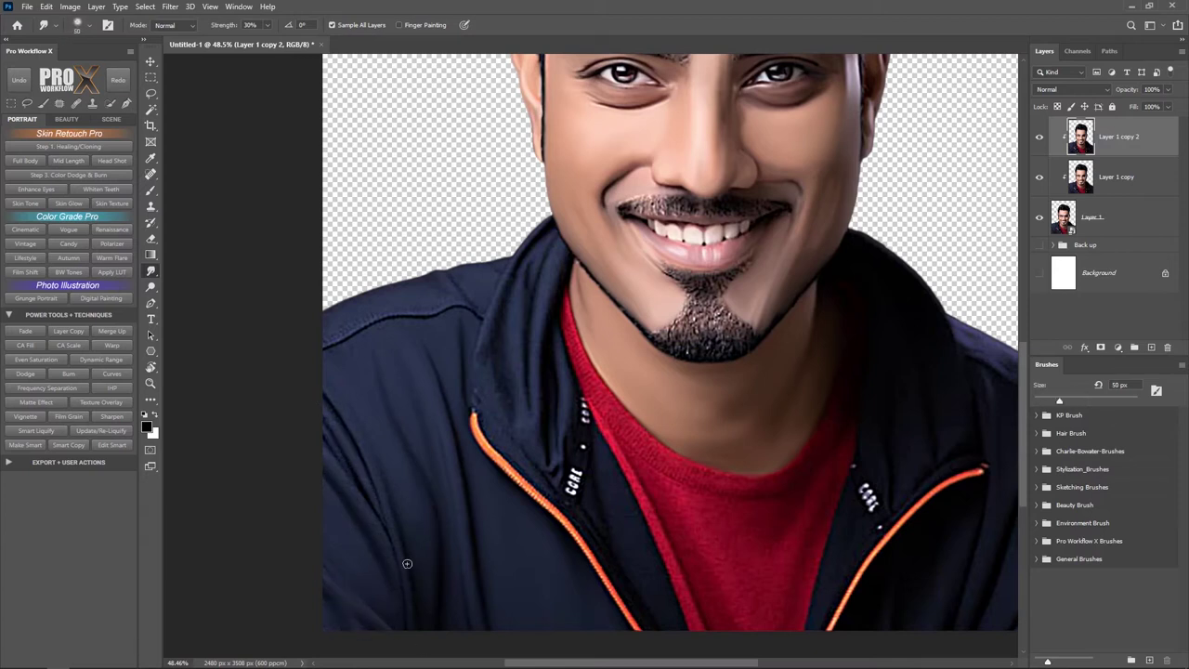
Enlarge the brush and scroll around the face while applying the peach skin-tone Color Fill.
{"action": "scroll", "coordinate": [551, 462], "scroll_direction": "down", "scroll_amount": 2}
{"action": "key", "text": "bracketright"}
{"action": "key", "text": "bracketright"}
{"action": "key", "text": "bracketright"}
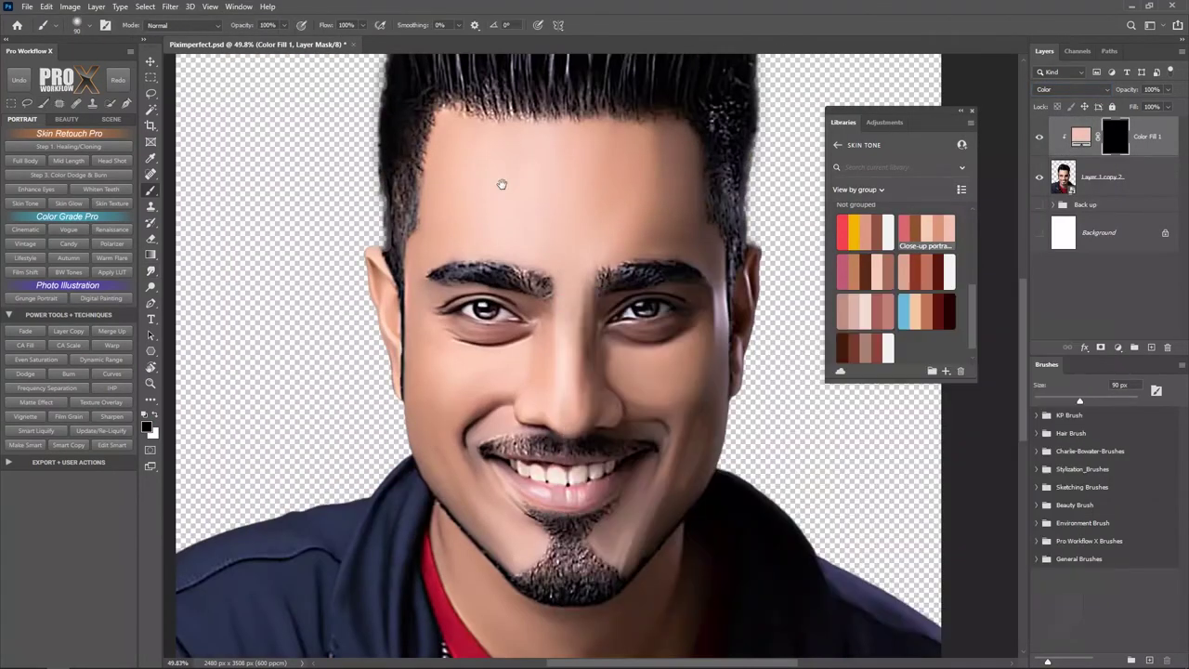
{"action": "scroll", "coordinate": [501, 184], "scroll_direction": "up", "scroll_amount": 1}
{"action": "scroll", "coordinate": [456, 273], "scroll_direction": "up", "scroll_amount": 1}
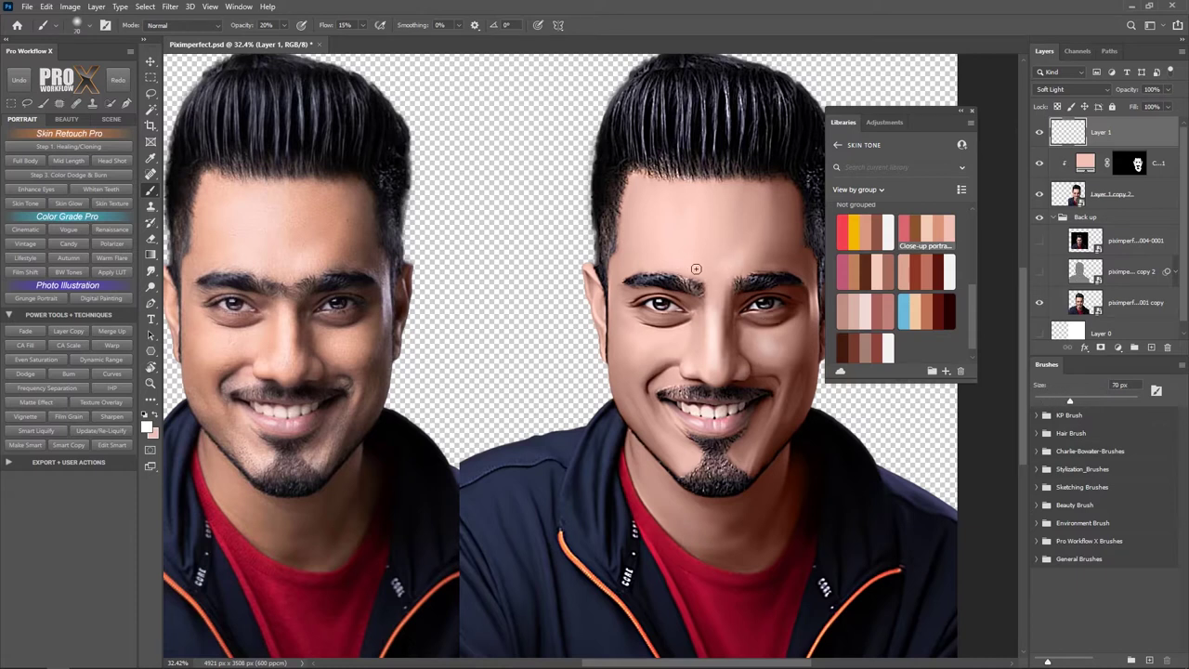
Paint soft highlights over the forehead and nose, adjusting brush size as you go.
{"action": "key", "text": "bracketleft"}
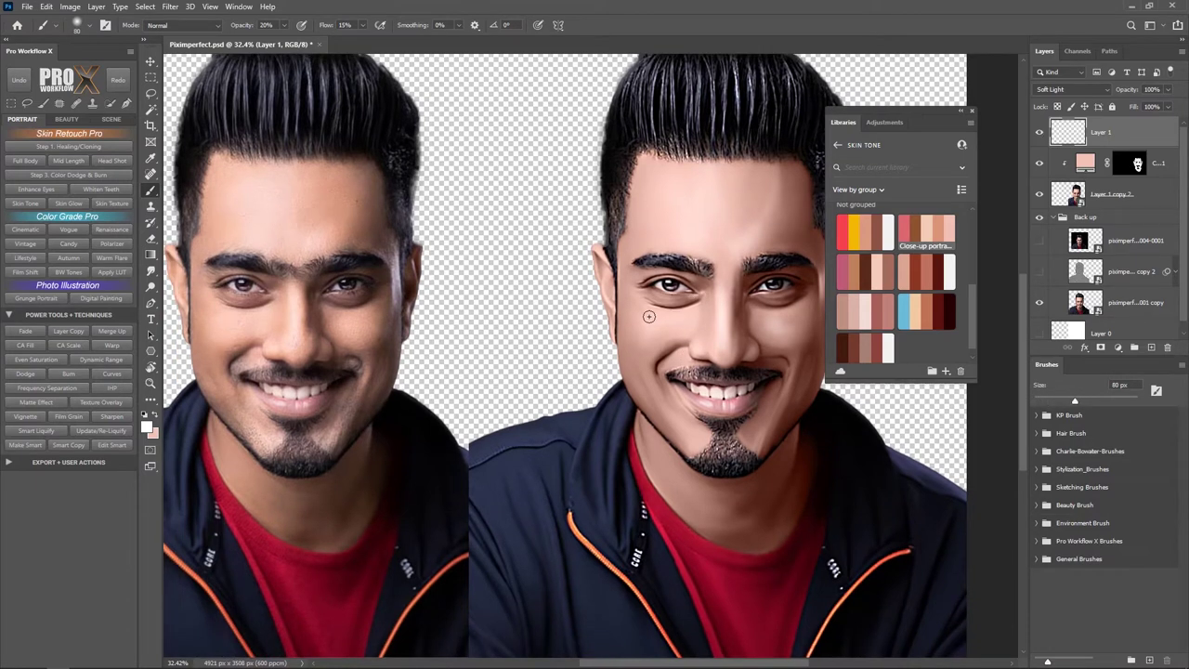
{"action": "scroll", "coordinate": [729, 355], "scroll_direction": "down", "scroll_amount": 1}
{"action": "key", "text": "bracketright"}
{"action": "key", "text": "bracketright"}
{"action": "key", "text": "bracketright"}
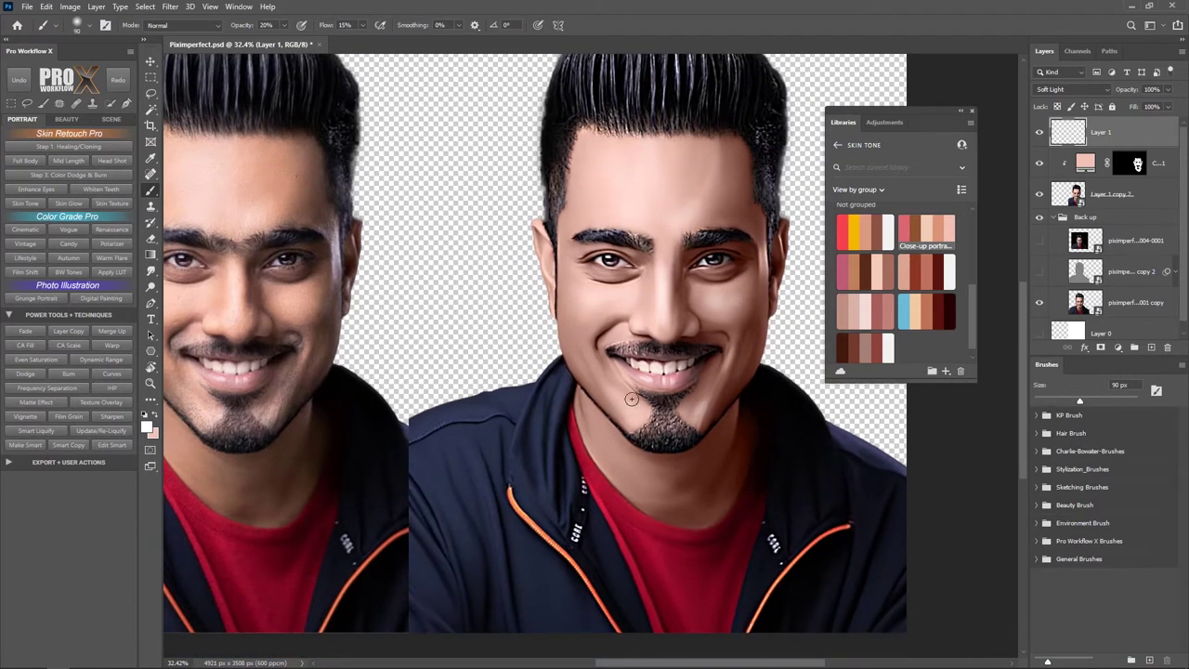
{"action": "key", "text": "bracketleft"}
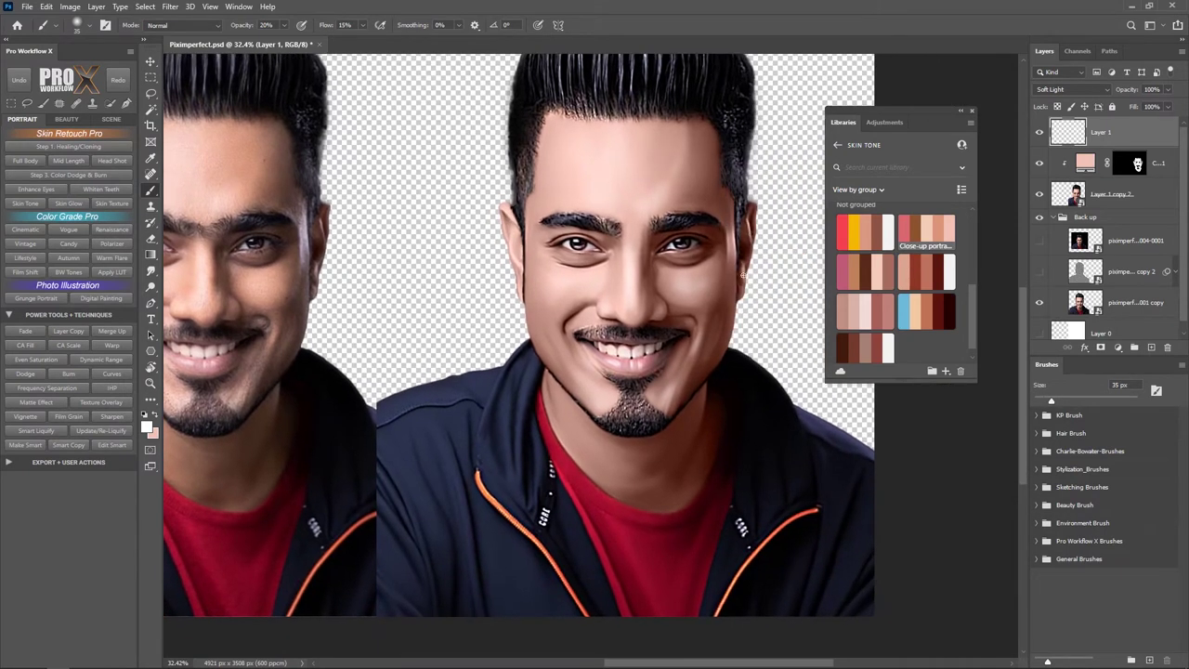
{"action": "scroll", "coordinate": [639, 377], "scroll_direction": "down", "scroll_amount": 2}
{"action": "left_click_drag", "start_coordinate": [639, 377], "coordinate": [651, 382]}
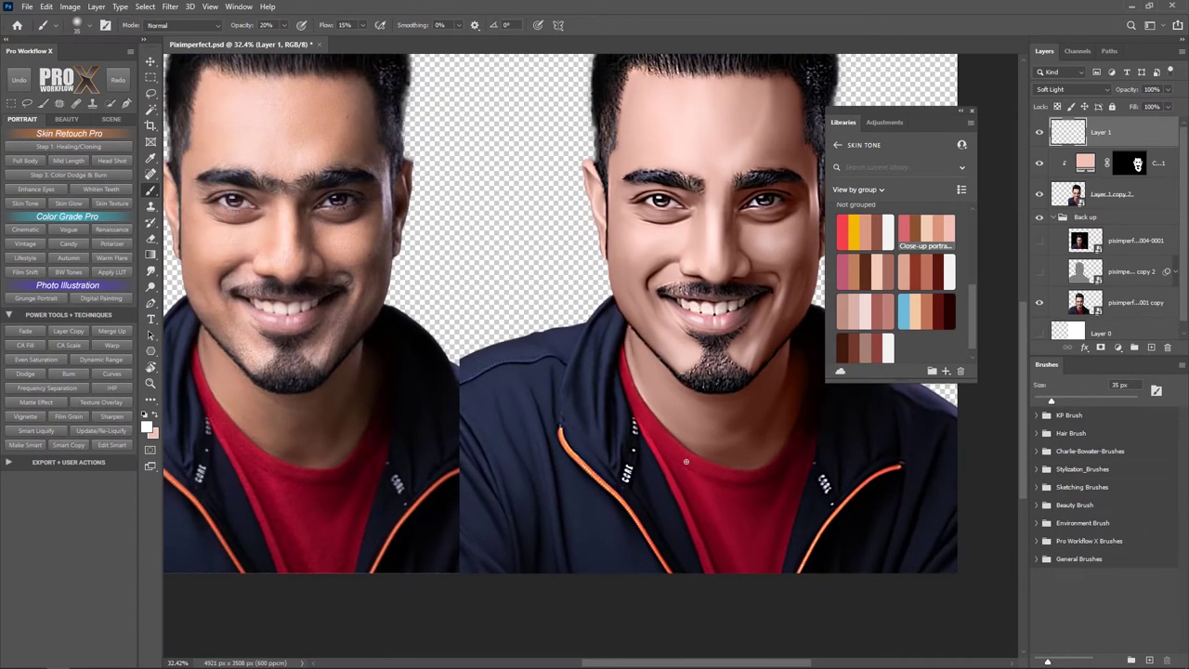
Add a new layer with black paint colour and size the brush for covering the hair.
{"action": "key", "text": "ctrl+shift+alt+n"}
{"action": "key", "text": "d"}
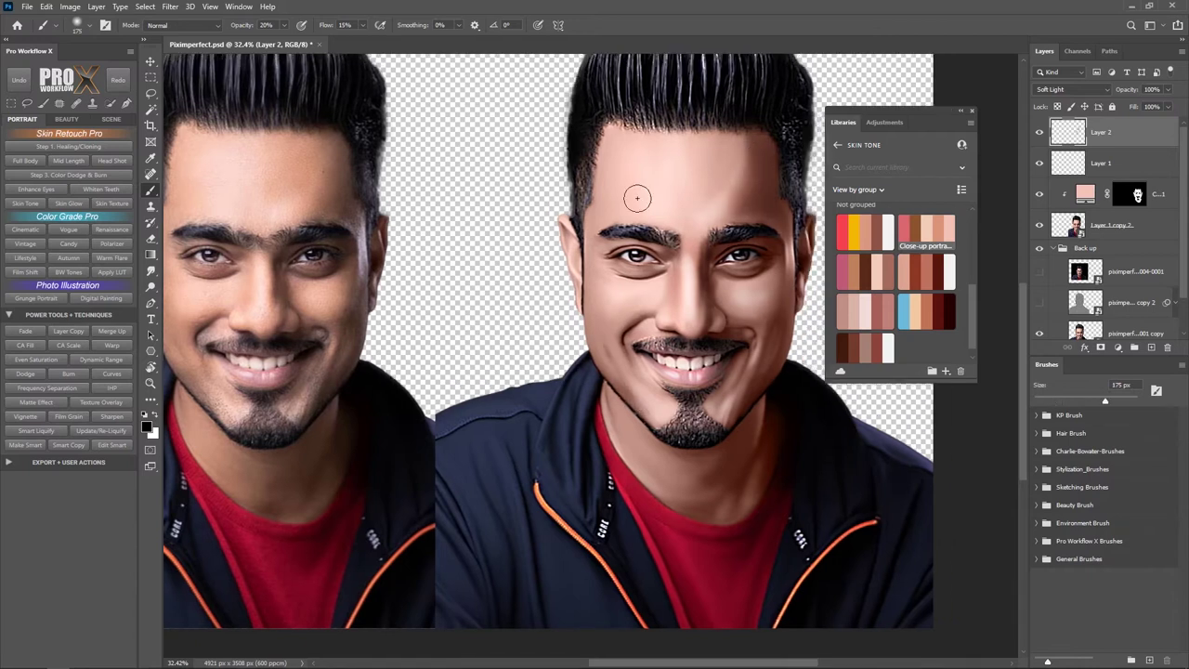
{"action": "key", "text": "bracketright"}
{"action": "key", "text": "bracketright"}
{"action": "key", "text": "bracketright"}
{"action": "key", "text": "bracketleft"}
{"action": "key", "text": "bracketleft"}
{"action": "key", "text": "bracketleft"}
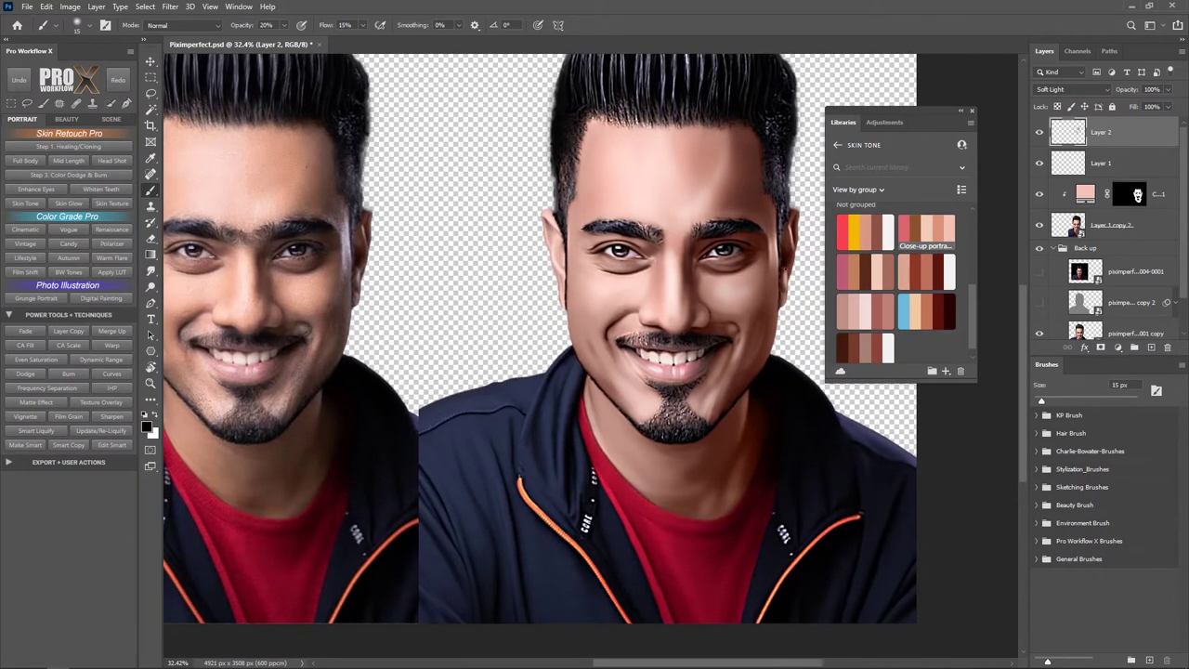
{"action": "key", "text": "bracketleft"}
{"action": "key", "text": "bracketleft"}
{"action": "key", "text": "bracketleft"}
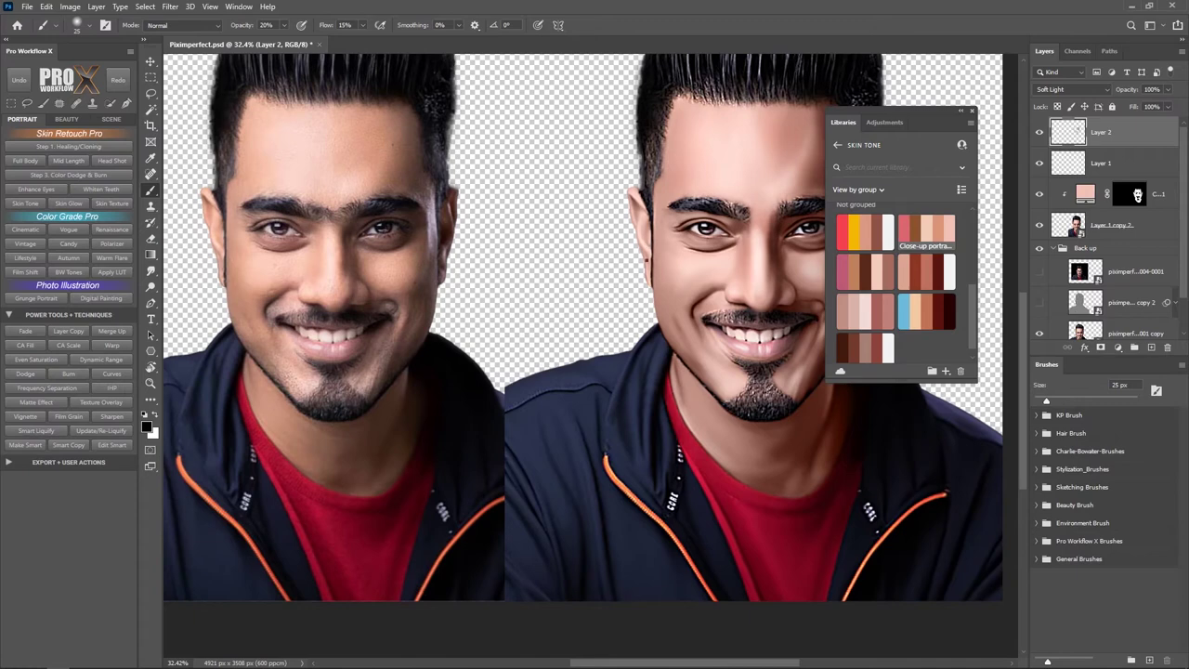
{"action": "key", "text": "bracketright"}
{"action": "key", "text": "bracketright"}
{"action": "key", "text": "ctrl+minus"}
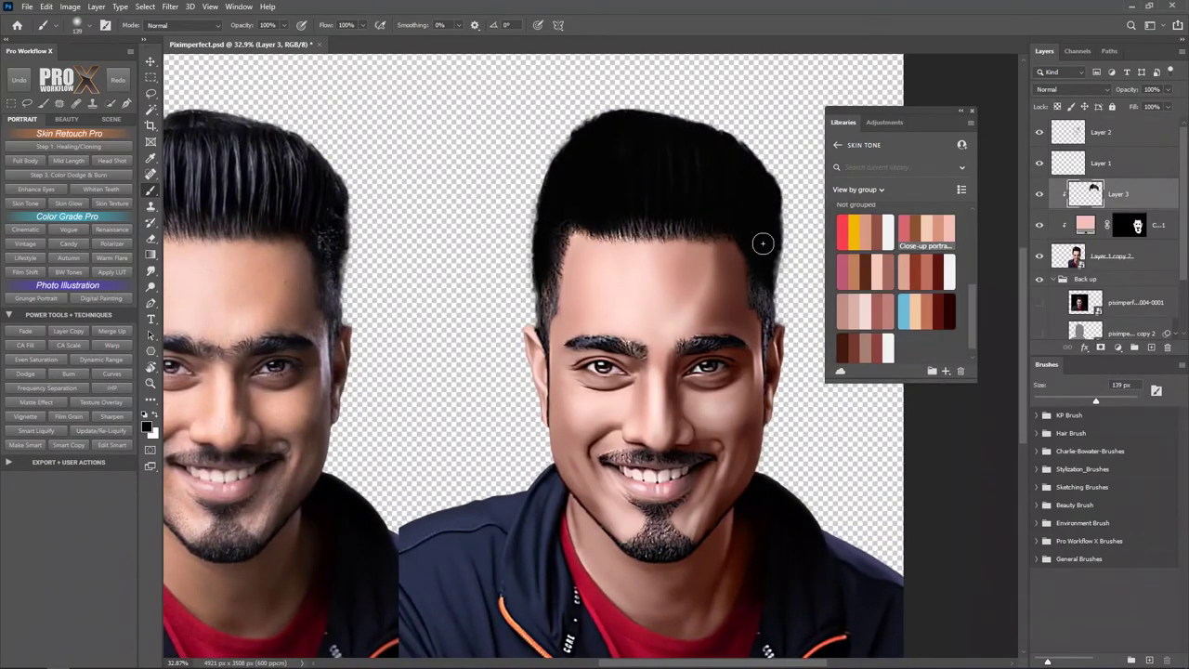
Paint the hair edges solid black.
{"action": "left_click_drag", "start_coordinate": [762, 243], "coordinate": [765, 409]}
{"action": "mouse_move", "coordinate": [553, 224]}
{"action": "left_mouse_down"}
{"action": "mouse_move", "coordinate": [542, 409]}
{"action": "mouse_move", "coordinate": [710, 227]}
{"action": "left_mouse_up"}
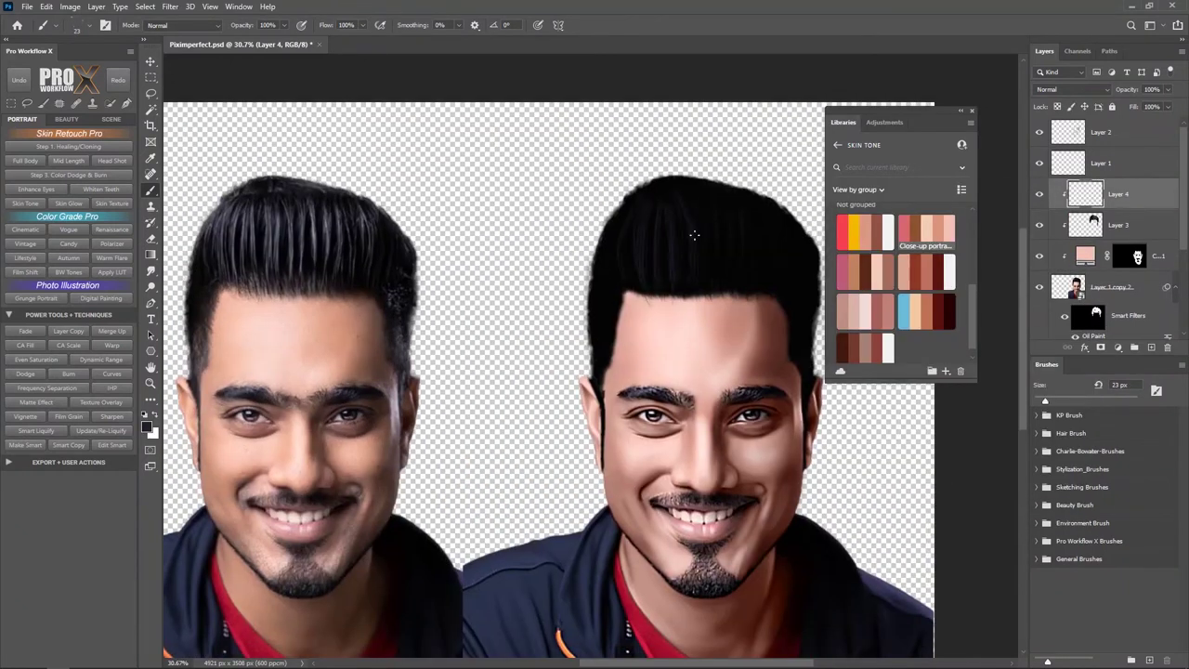
{"action": "key", "text": "bracketright"}
{"action": "key", "text": "bracketright"}
{"action": "key", "text": "bracketright"}
On a new layer, paint several light strands across the hair.
{"action": "mouse_move", "coordinate": [640, 278]}
{"action": "left_mouse_down"}
{"action": "mouse_move", "coordinate": [637, 219]}
{"action": "mouse_move", "coordinate": [613, 207]}
{"action": "mouse_move", "coordinate": [637, 210]}
{"action": "left_mouse_up"}
{"action": "key", "text": "ctrl+shift+alt+n"}
{"action": "left_click_drag", "start_coordinate": [687, 283], "coordinate": [691, 206]}
{"action": "left_click_drag", "start_coordinate": [713, 289], "coordinate": [710, 207]}
{"action": "mouse_move", "coordinate": [729, 291]}
{"action": "left_mouse_down"}
{"action": "mouse_move", "coordinate": [726, 204]}
{"action": "mouse_move", "coordinate": [747, 195]}
{"action": "left_mouse_up"}
{"action": "left_click_drag", "start_coordinate": [772, 292], "coordinate": [769, 202]}
{"action": "left_click_drag", "start_coordinate": [787, 284], "coordinate": [785, 244]}
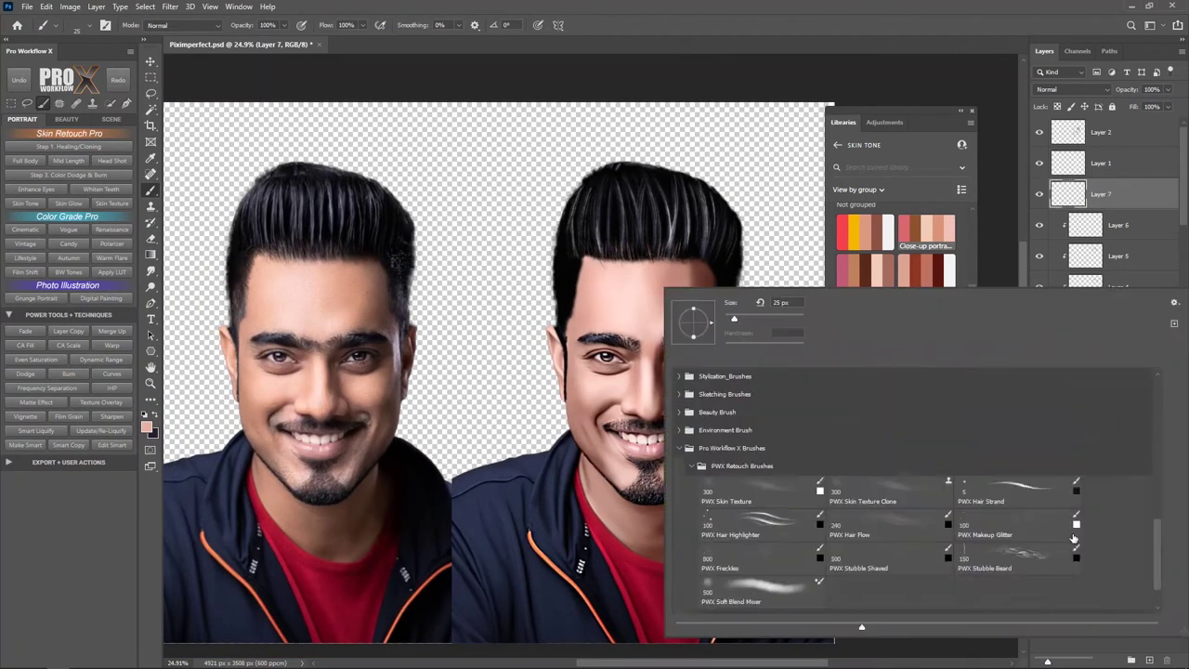
Scroll around the portrait while painting fine highlight strands in the hair and beard on Layers 6–10.
{"action": "scroll", "coordinate": [661, 271], "scroll_direction": "down", "scroll_amount": 1}
{"action": "scroll", "coordinate": [625, 299], "scroll_direction": "down", "scroll_amount": 1}
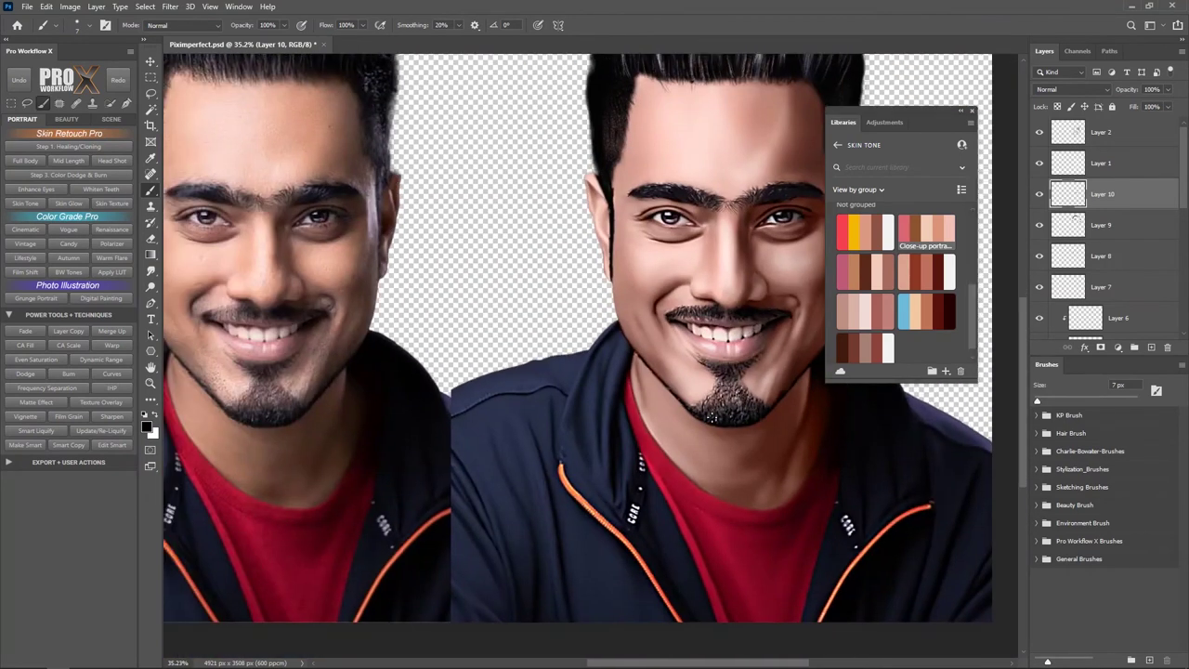
{"action": "scroll", "coordinate": [653, 420], "scroll_direction": "right", "scroll_amount": 2}
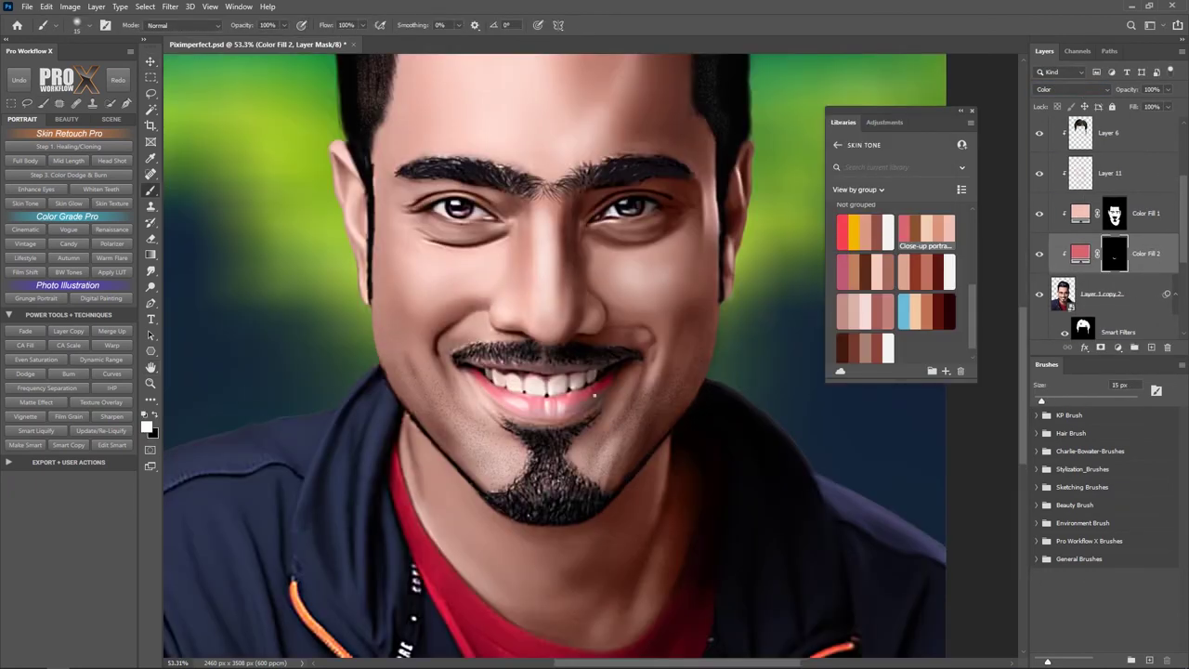
Show the lip Color Fill 2 layer's mask on its own.
{"action": "left_click", "coordinate": [1113, 253], "text": "alt"}
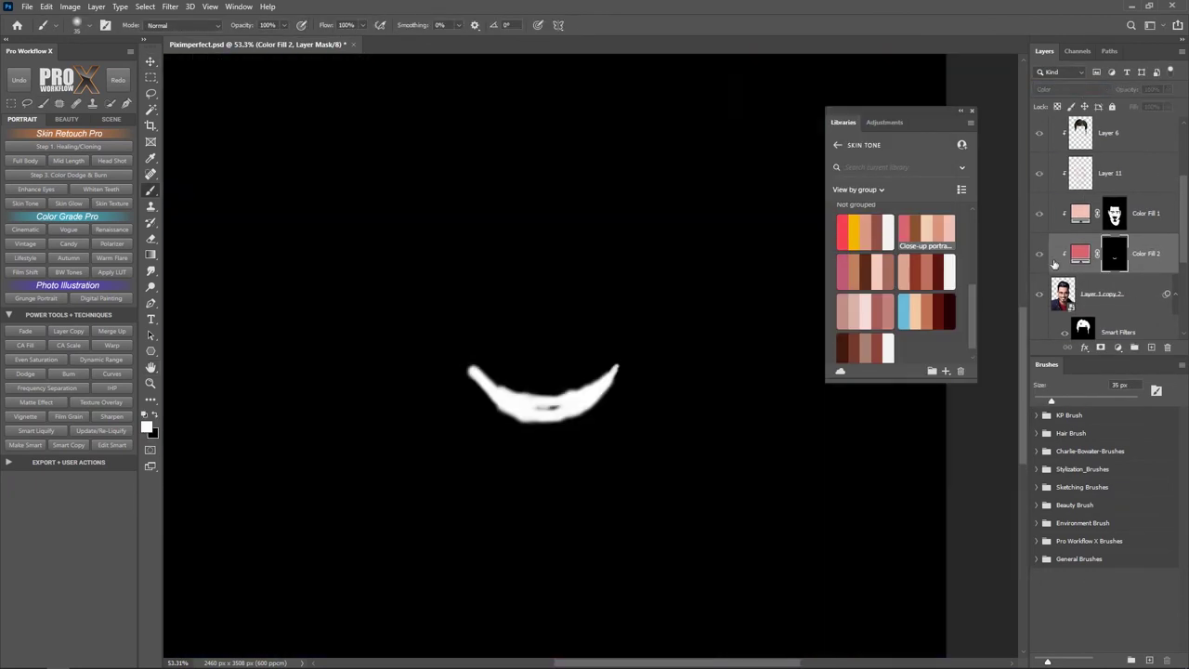